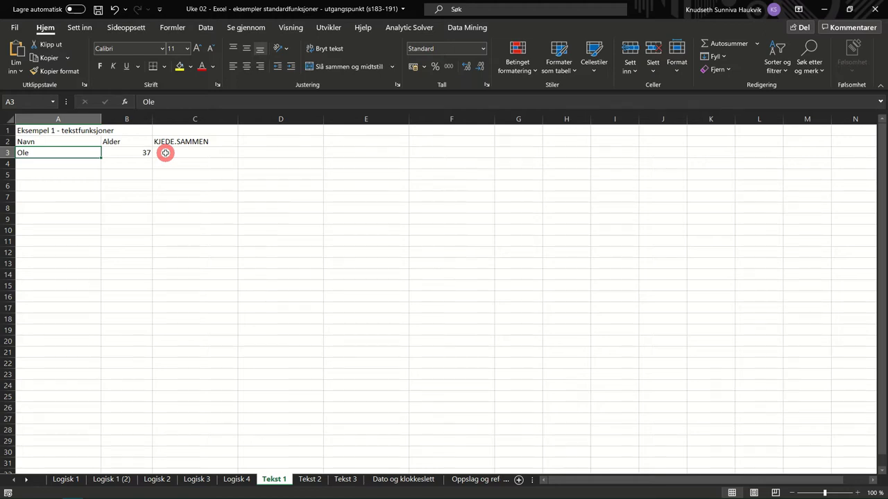
Step: Enter the formula =KJED.SAMMEN("Du heter ";A3;" og er ";B3;" år.") in cell C3
click(166, 153)
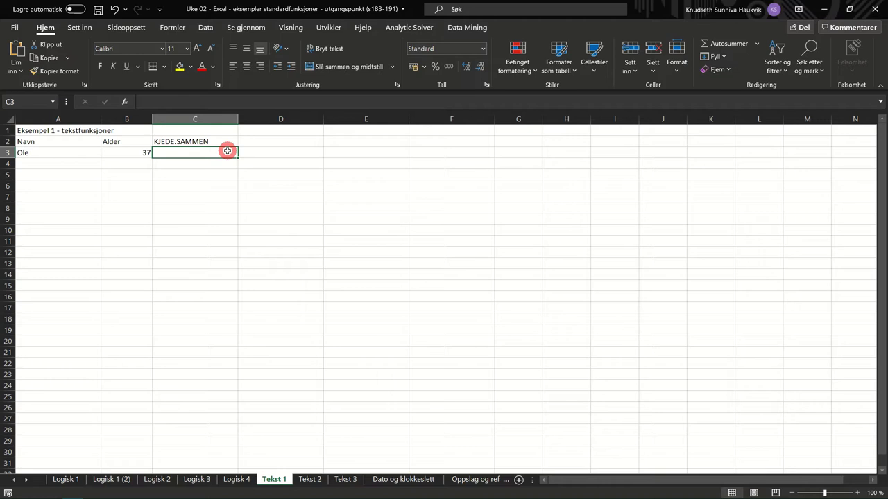
text(=kje)
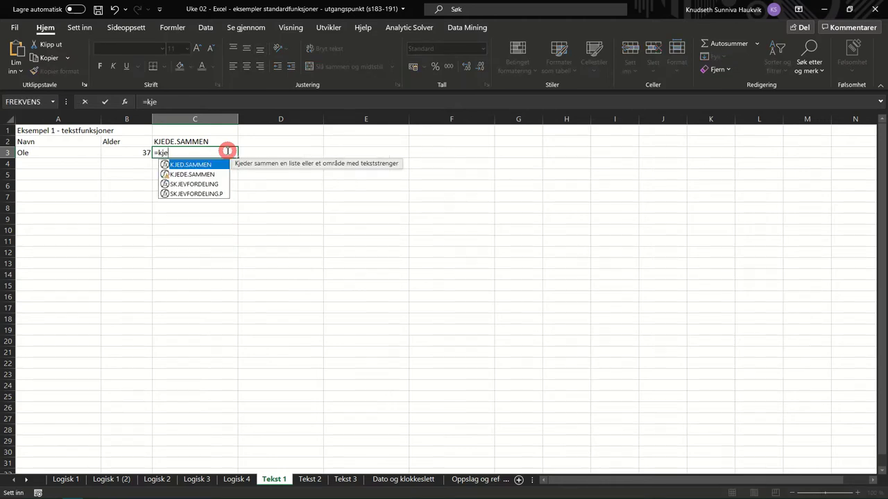
key(Down)
key(Up)
key(Tab)
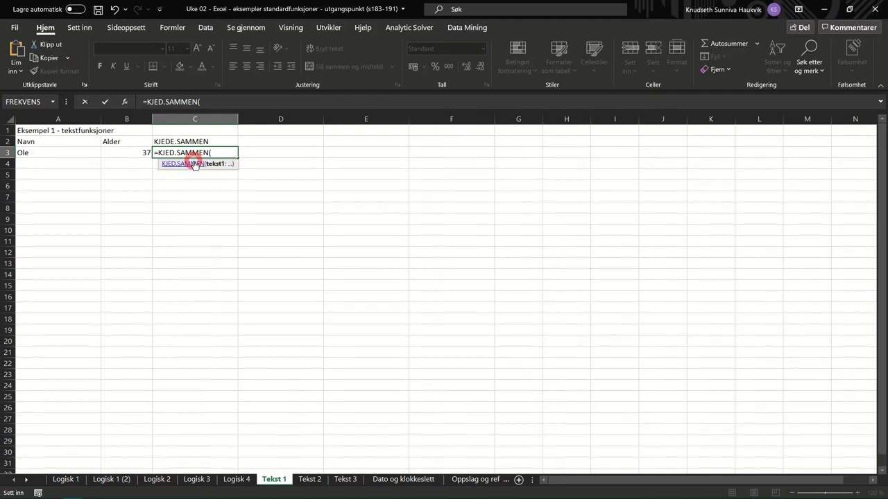
text("Du heter ";)
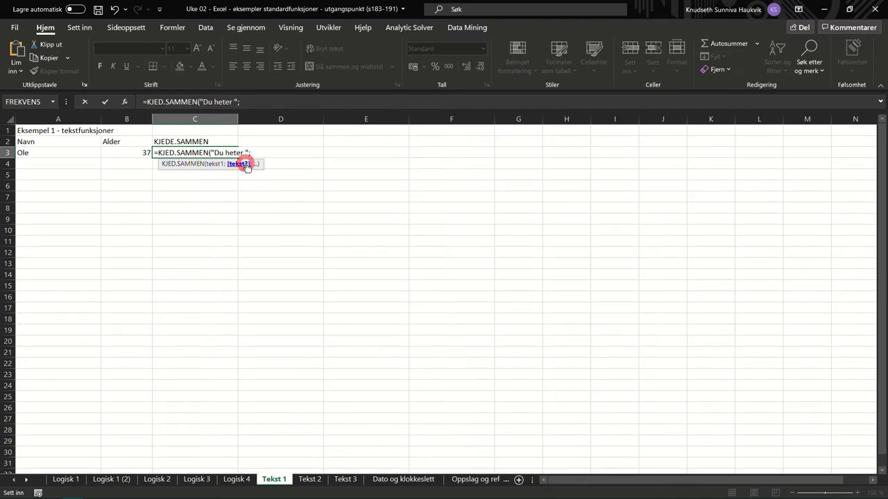
click(23, 152)
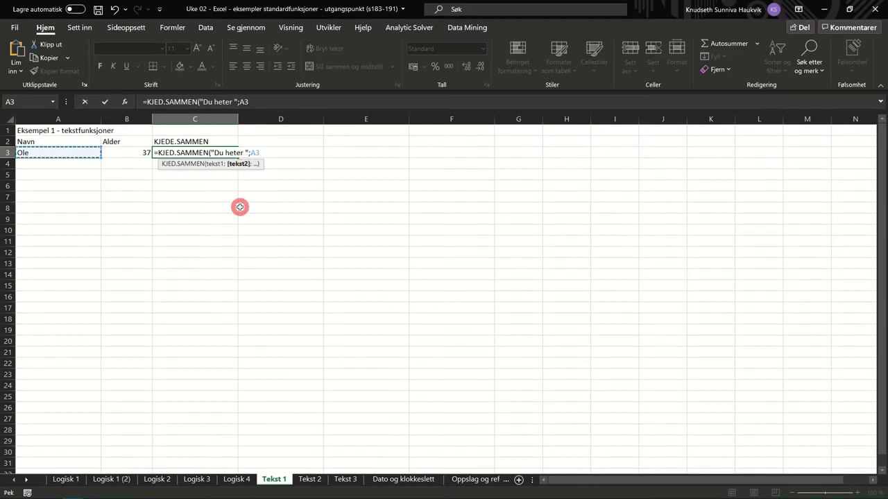
text(;)
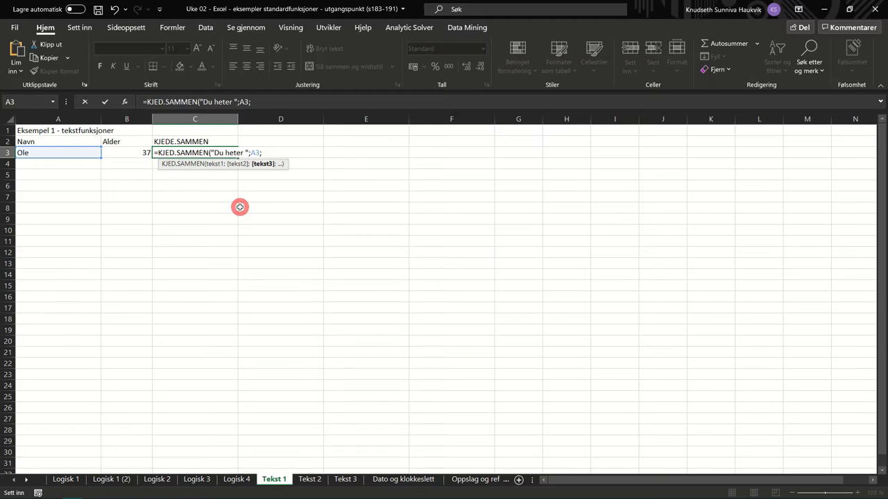
text(" og er ";)
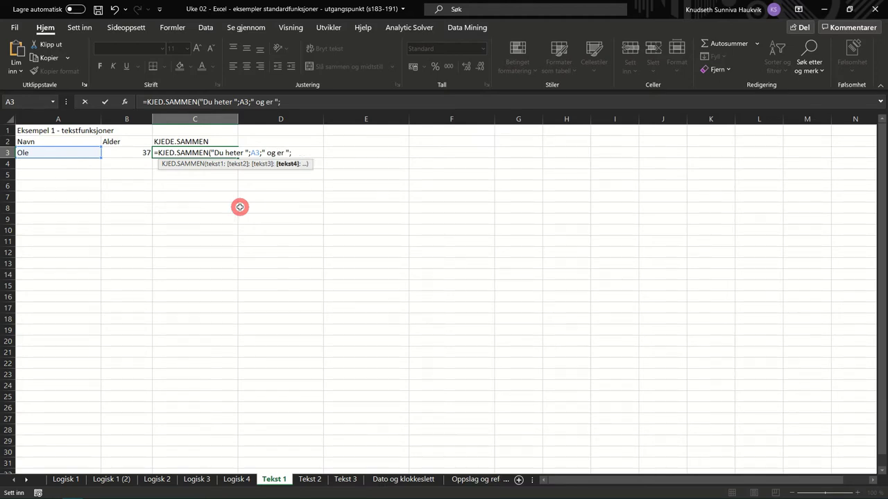
click(130, 153)
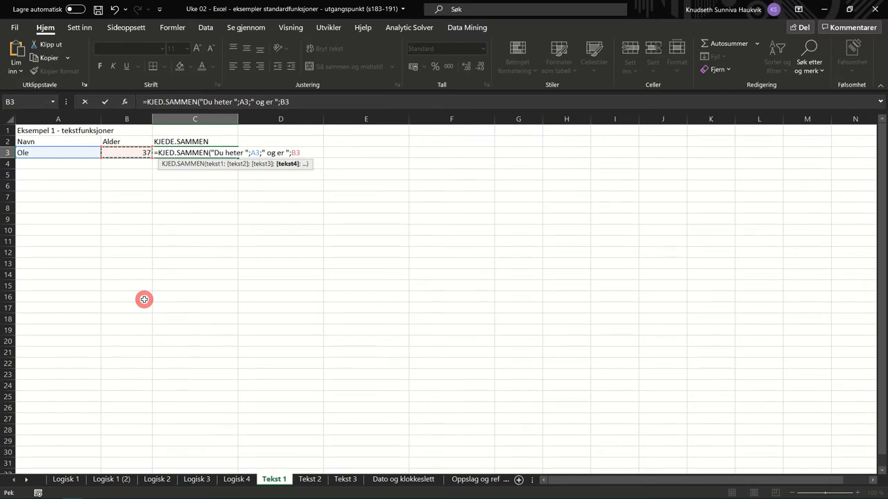
text(;)
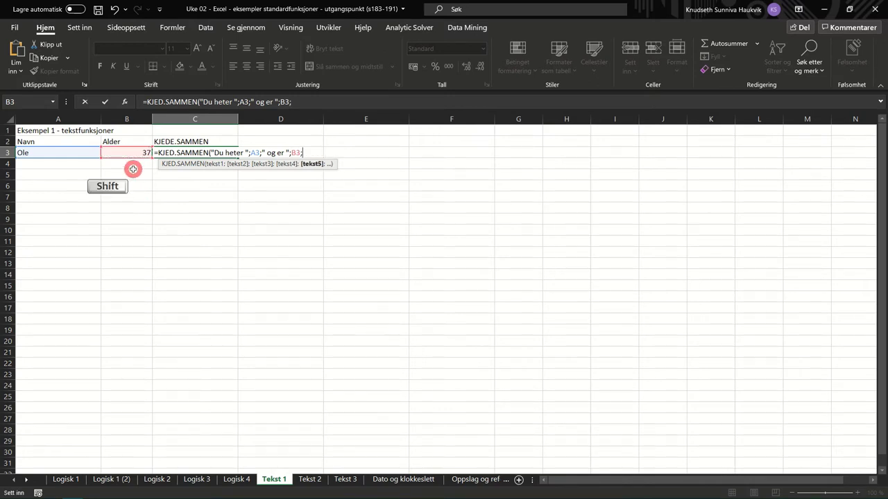
text(" år")
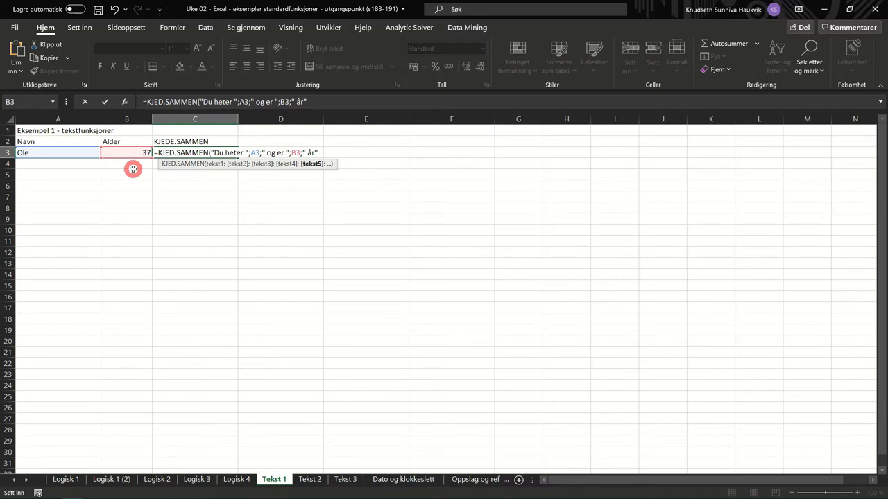
key(BackSpace)
text(."))
key(Return)
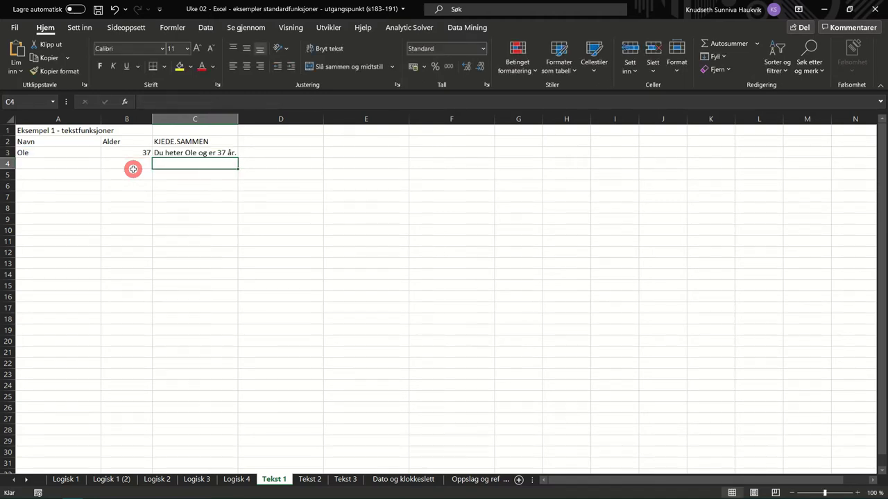
Step: Test the text formula by entering a different first name in A3, and restore the original name
click(63, 154)
text(Per)
key(Tab)
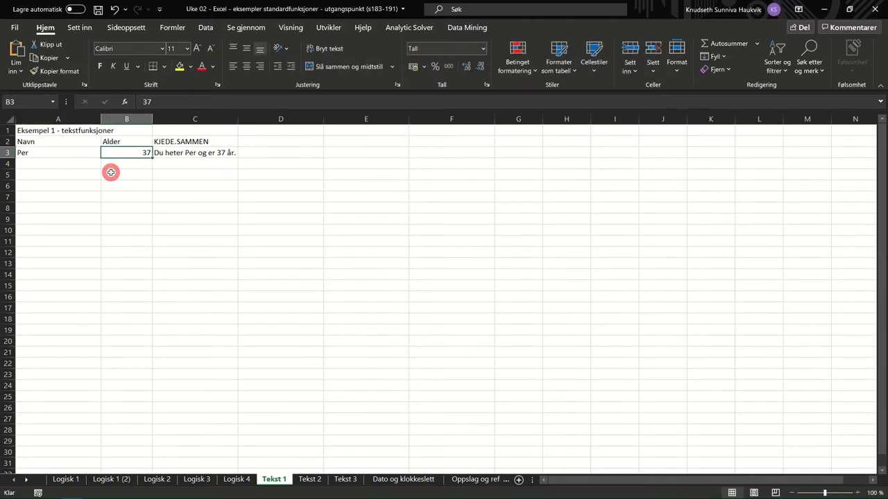
click(48, 151)
text(Ole)
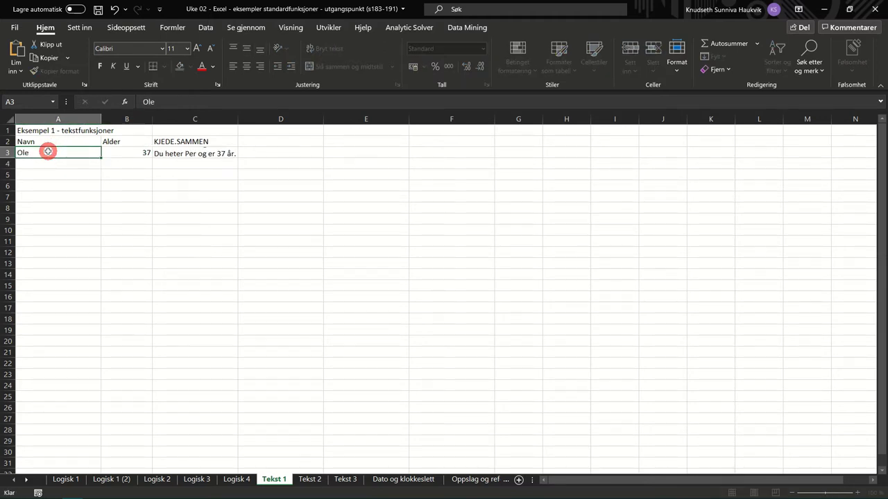
key(Tab)
Step: Test the text formula with age 42 in B3, and restore the age to 37
text(42)
key(Return)
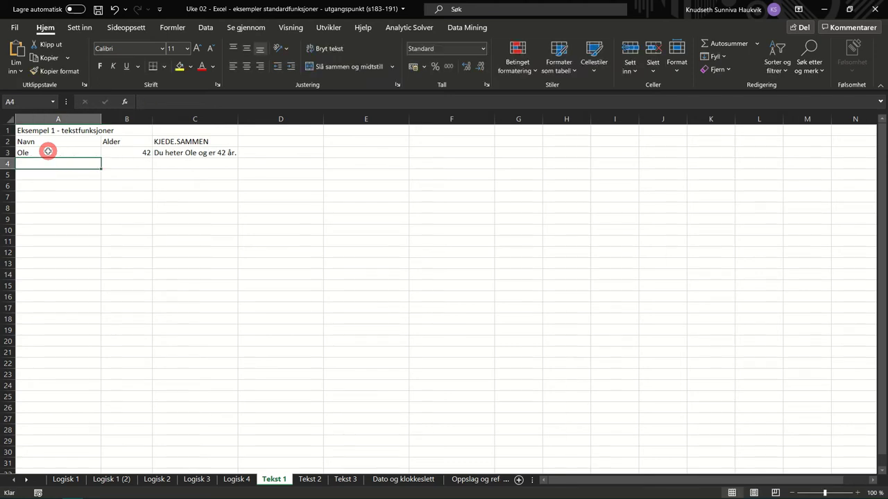
click(138, 152)
text(37)
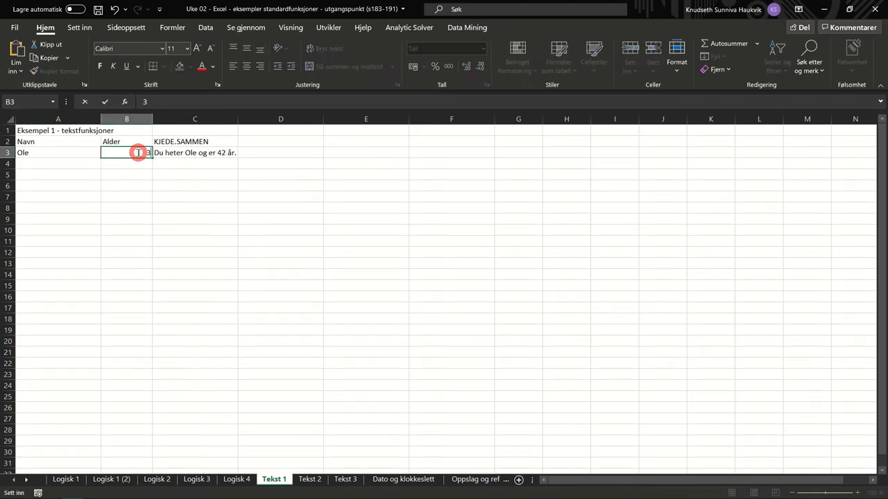
key(Return)
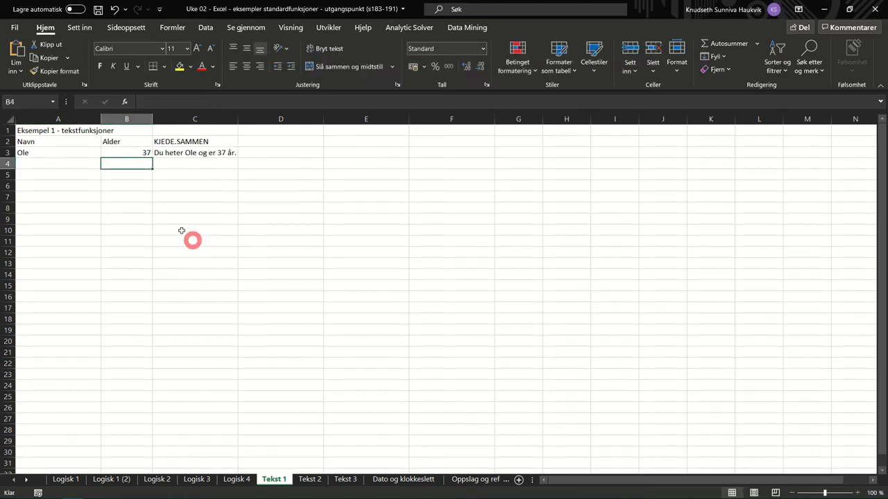
Step: Enter 37% in the empty cell D4 and reselect the cell to inspect its stored value
click(135, 154)
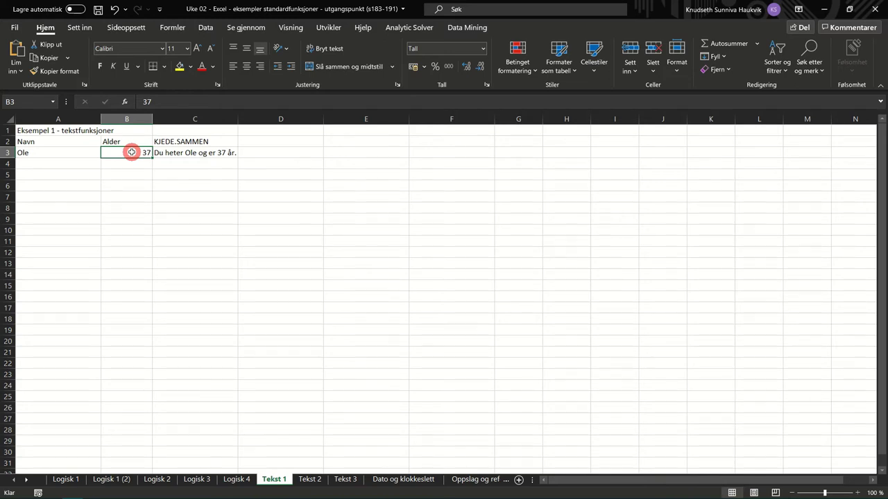
click(281, 165)
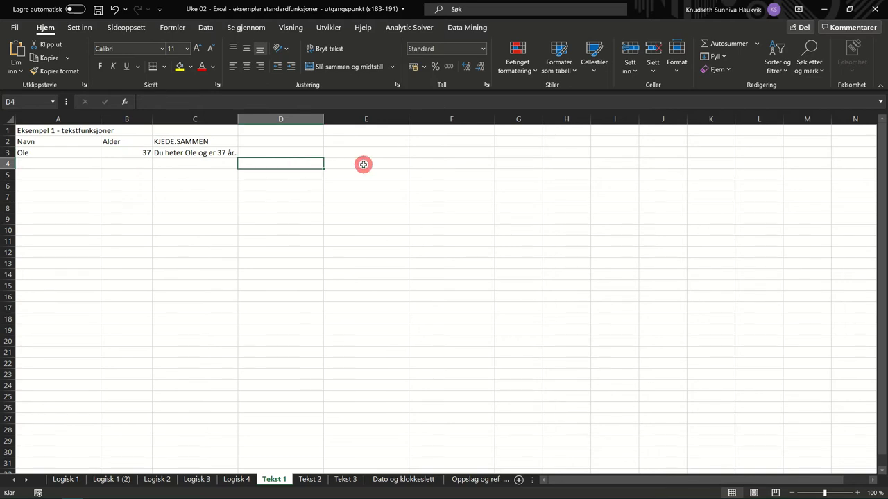
text(37%)
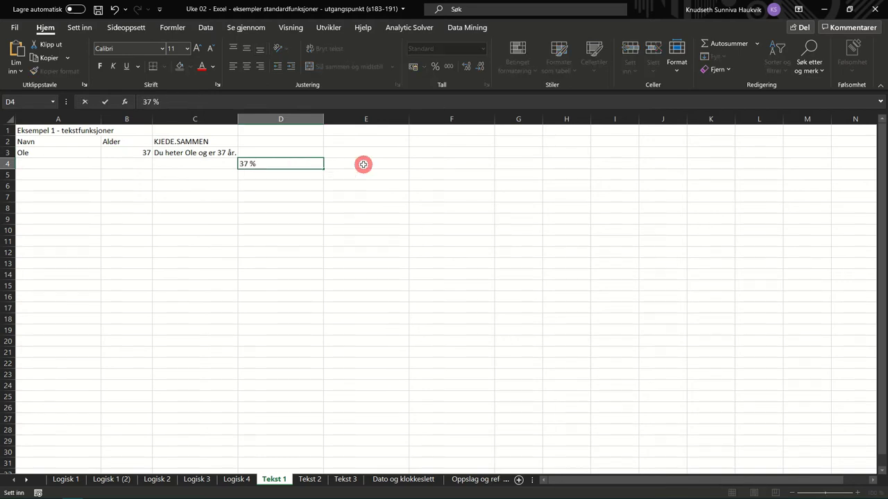
click(368, 165)
click(290, 166)
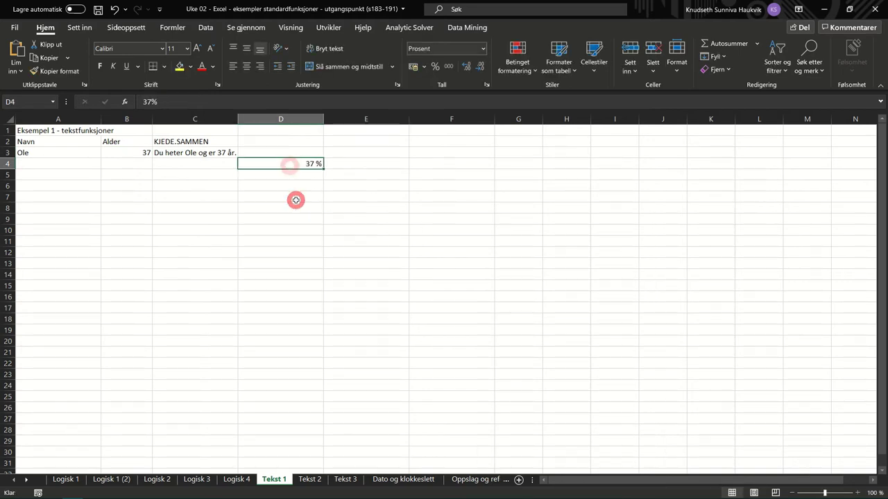
Step: Remove the percent sign from the value in D4 so that 37 is entered in the percent-formatted cell
click(285, 105)
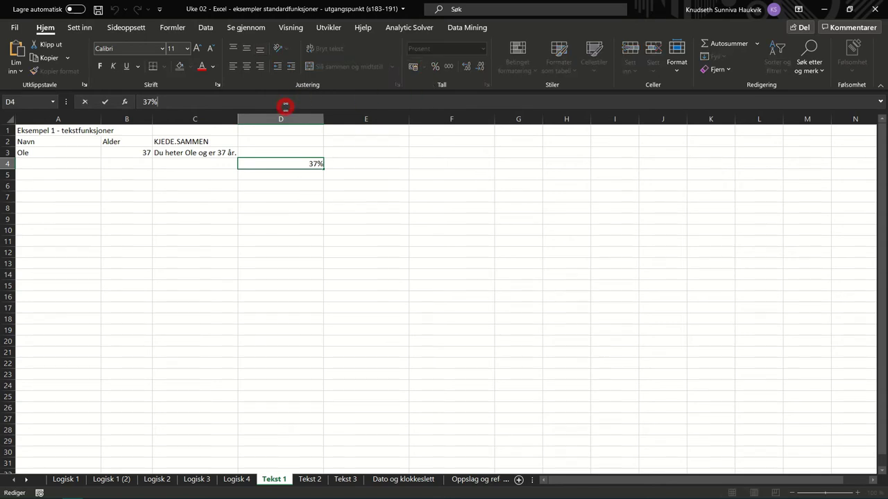
key(BackSpace)
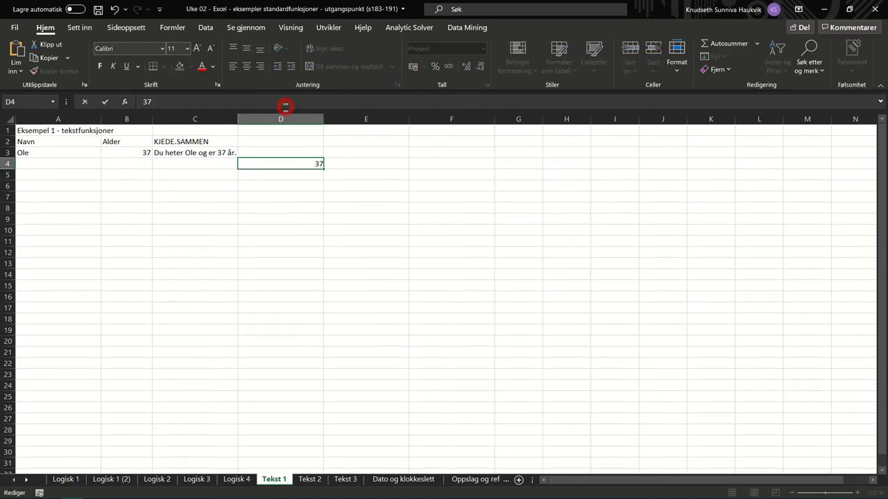
click(347, 182)
click(309, 166)
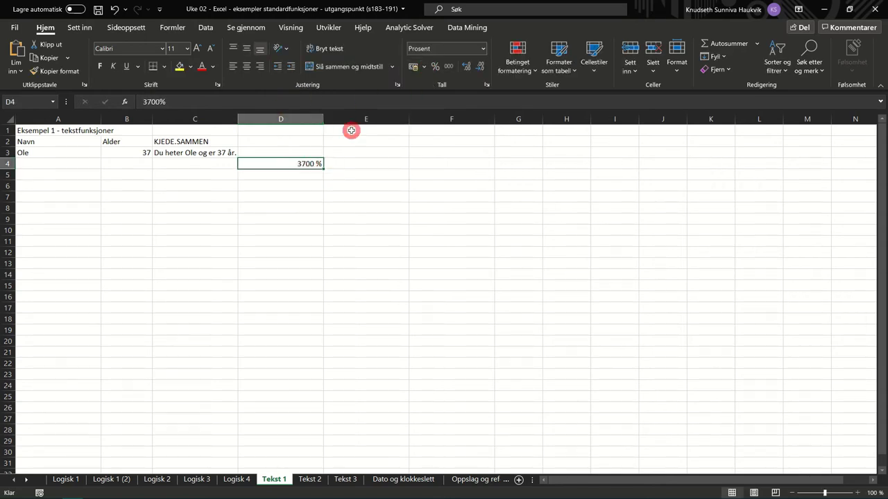
Step: Replace the value in the percent-formatted cell D4 with ,37
key(BackSpace)
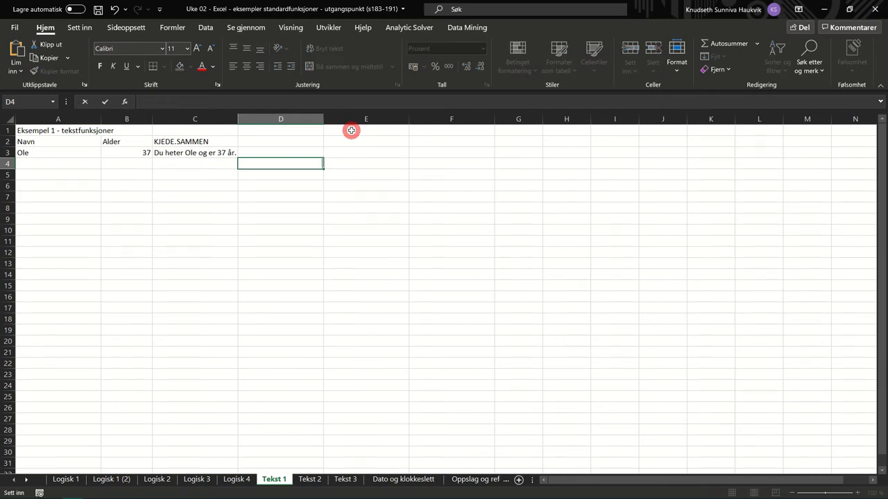
text(,37)
key(Return)
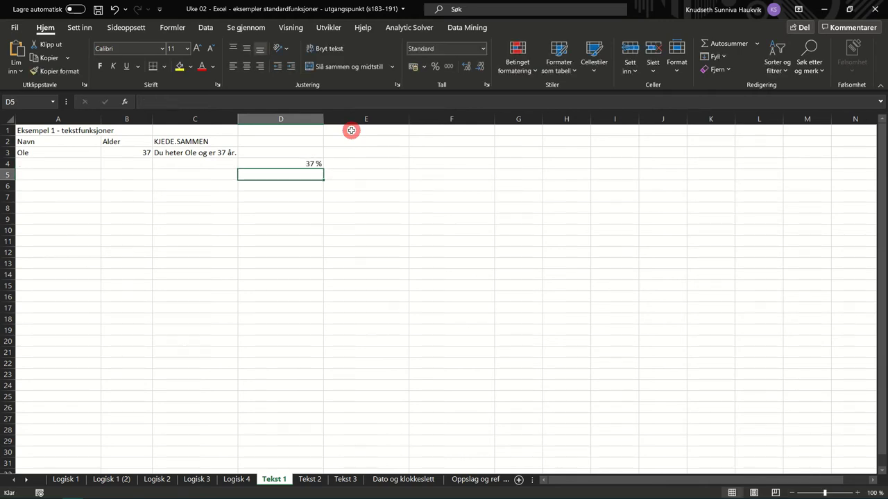
Step: Enter 37 in cell D5 and apply the percent number format to it
click(273, 167)
click(271, 176)
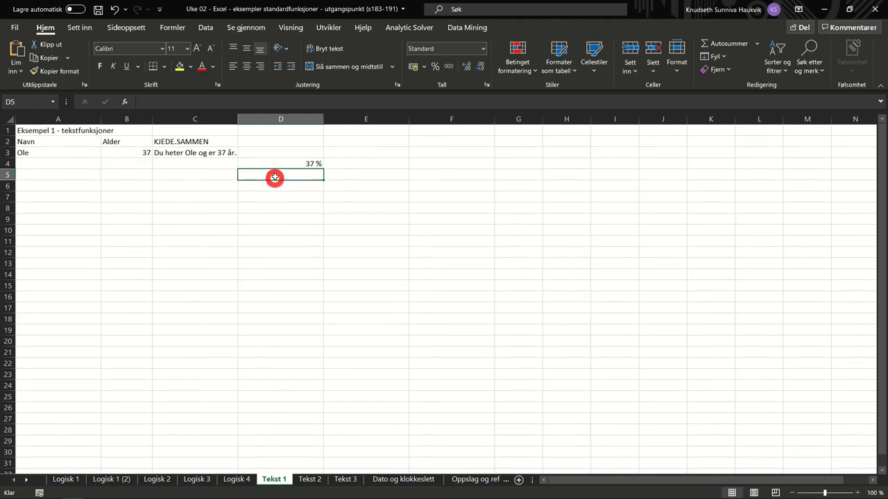
text(37)
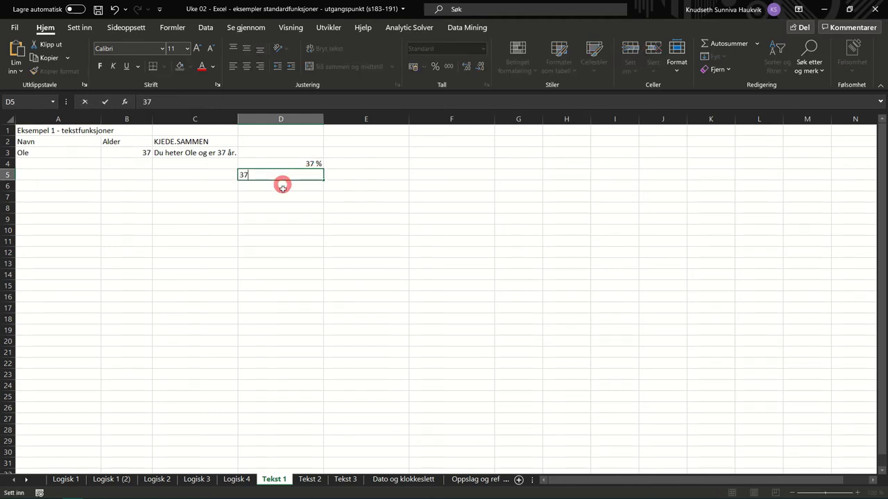
click(283, 190)
click(284, 178)
click(435, 66)
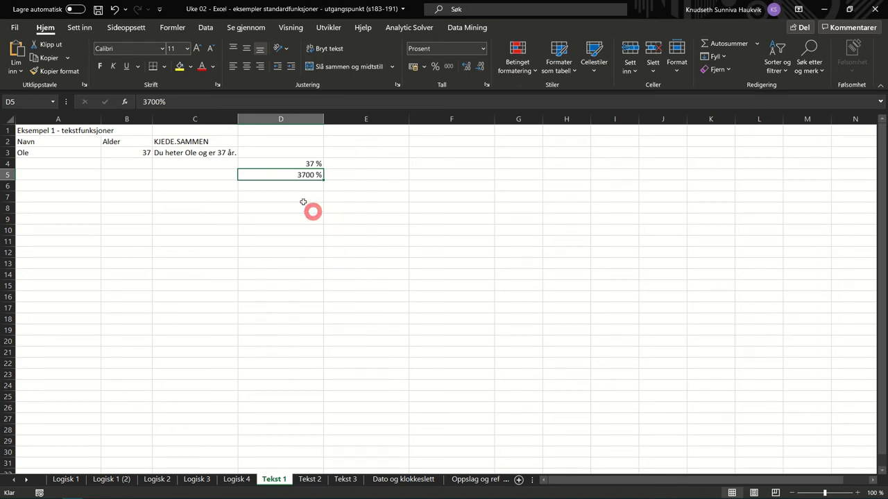
Step: Replace the value in the percent-formatted cell D5 with 0,37
click(219, 104)
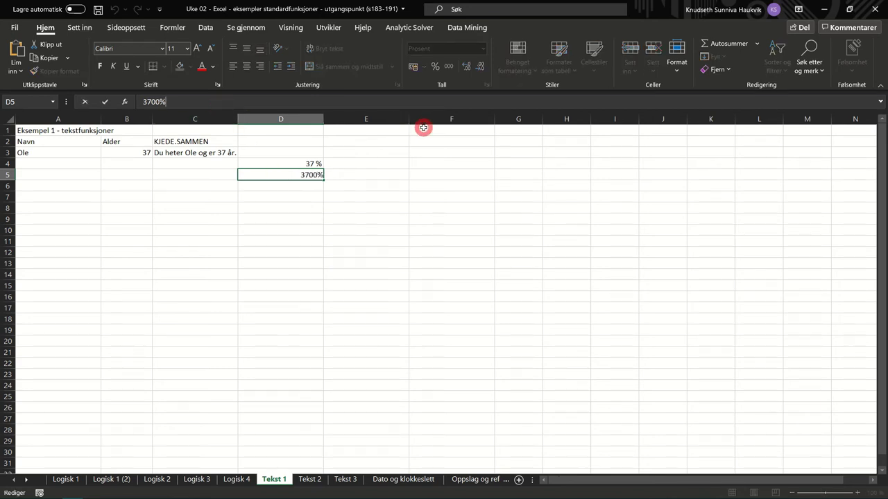
key(BackSpace)
key(BackSpace)
key(BackSpace)
key(BackSpace)
key(BackSpace)
text(0,37)
key(Return)
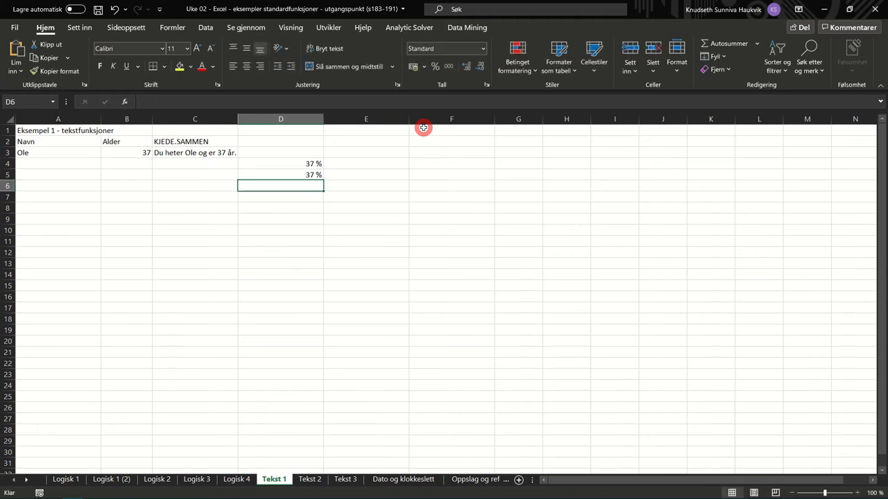
Step: Clear the test percentages from cells D5 and D4
click(284, 174)
click(280, 165)
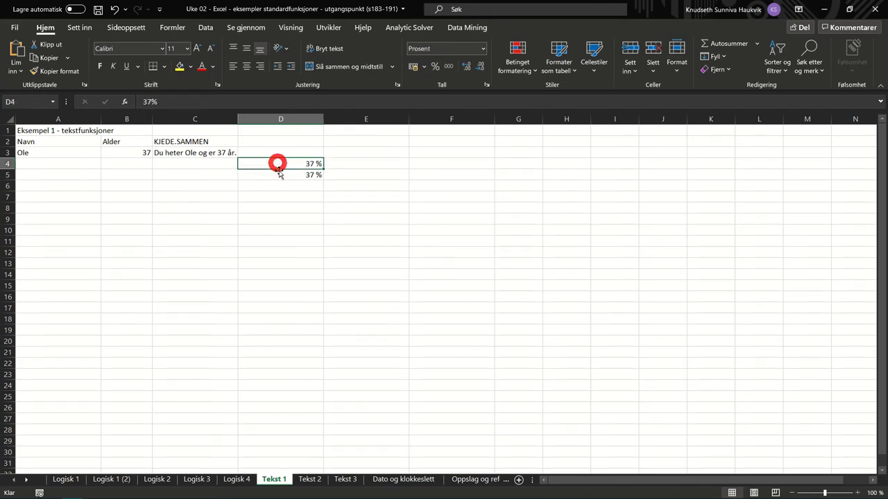
click(285, 152)
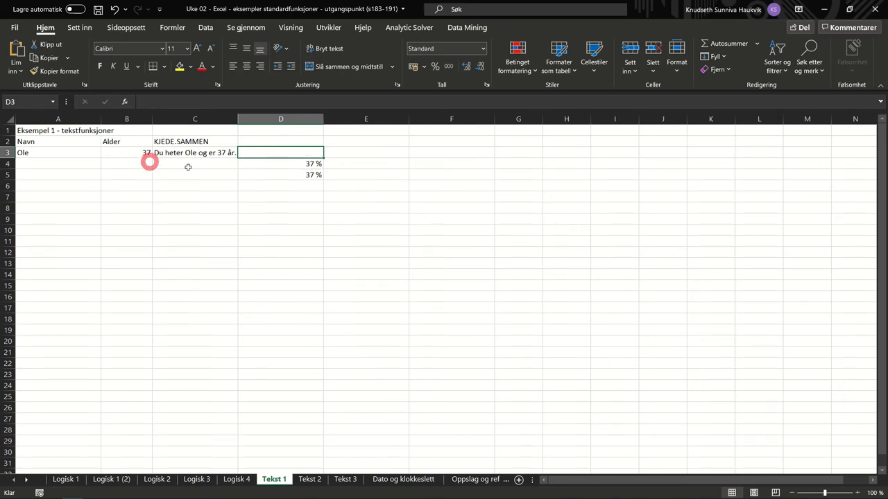
click(257, 173)
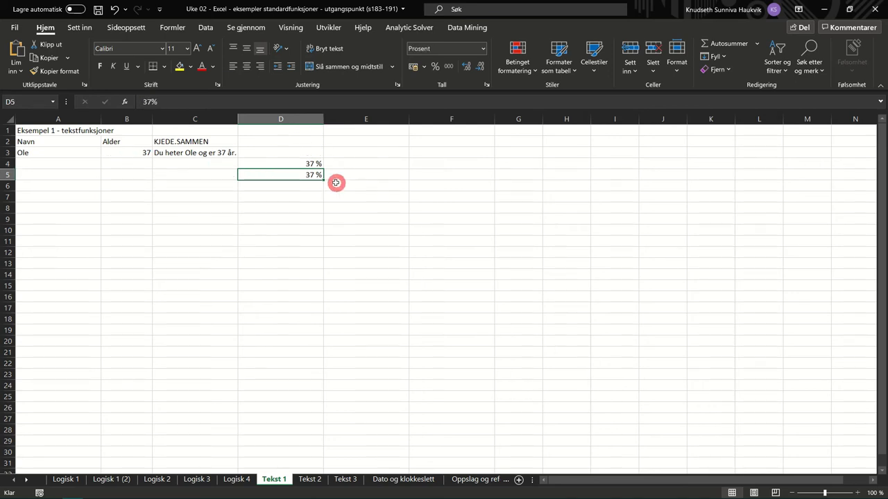
key(BackSpace)
click(310, 165)
key(BackSpace)
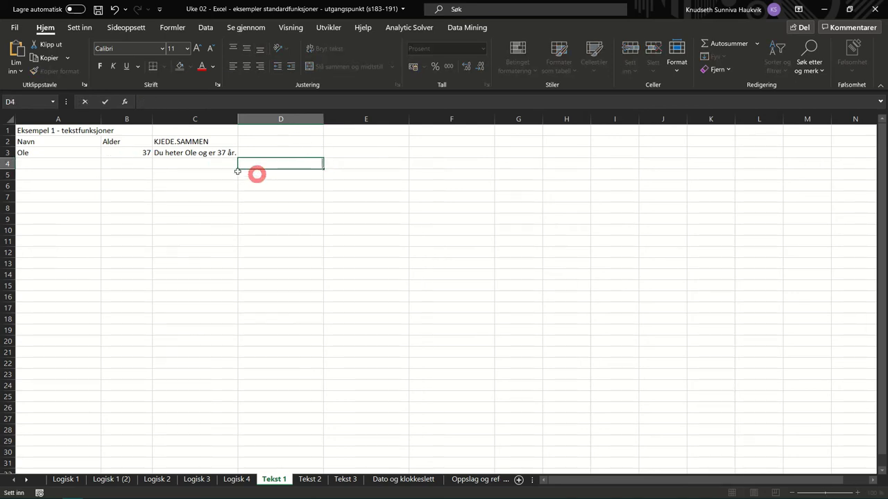
click(128, 154)
click(264, 166)
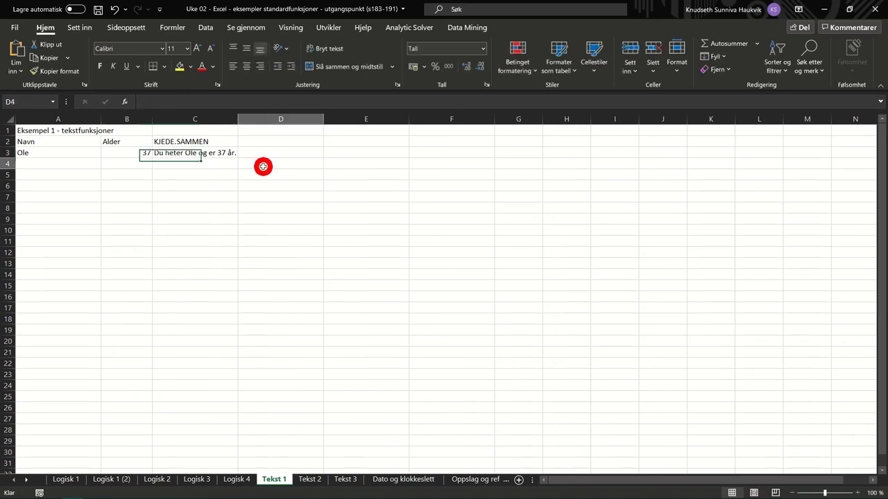
text(5000)
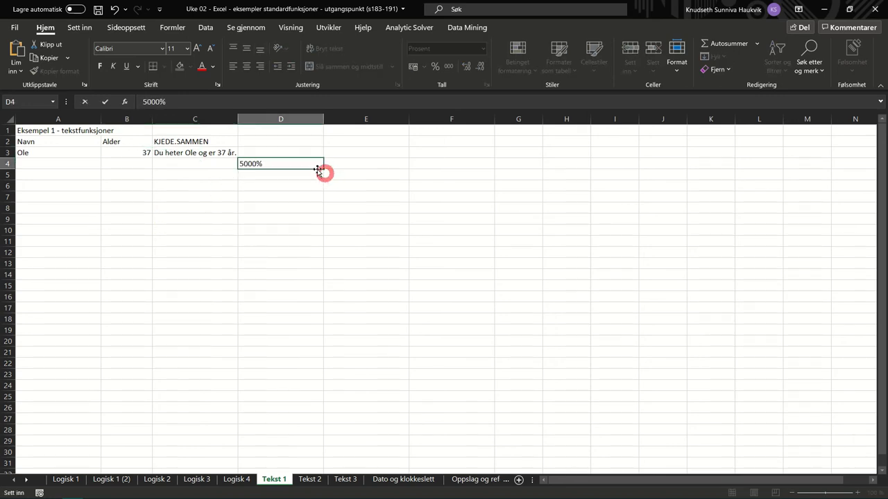
key(Return)
key(Up)
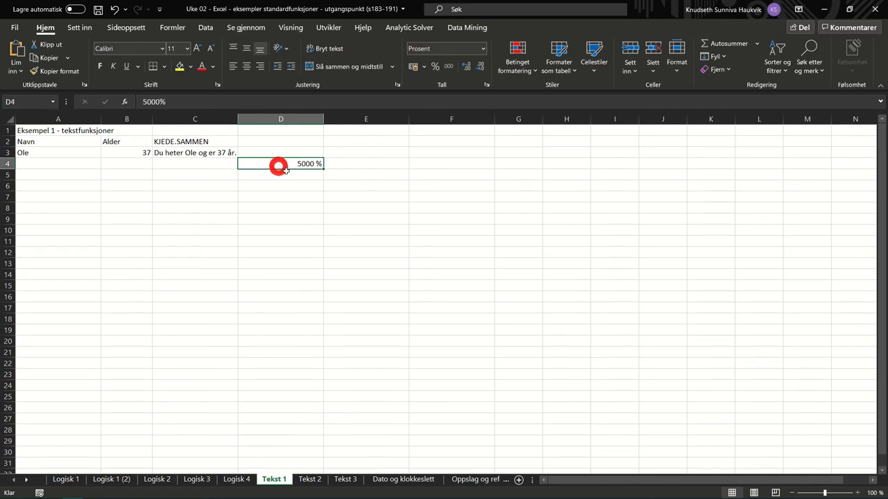
key(BackSpace)
Step: Try the Valuta number format on the value 5000 in cell D6 and clear the cell's contents
click(304, 184)
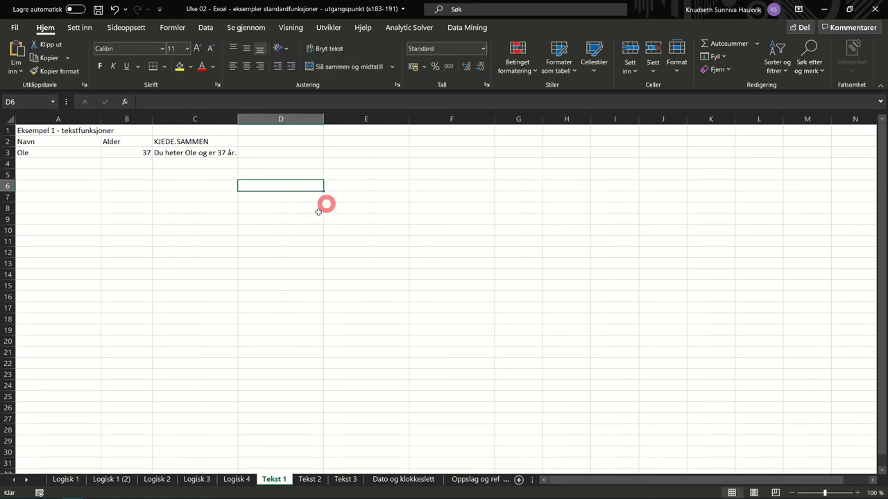
text(5000)
click(303, 206)
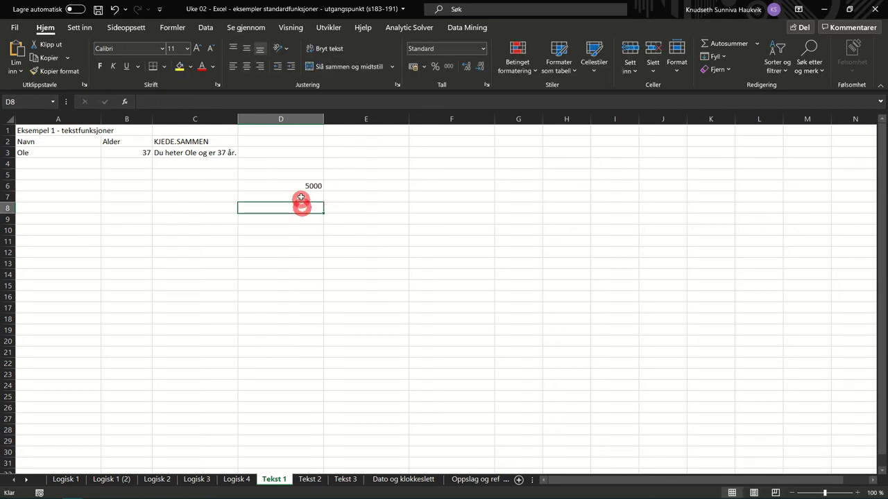
click(300, 187)
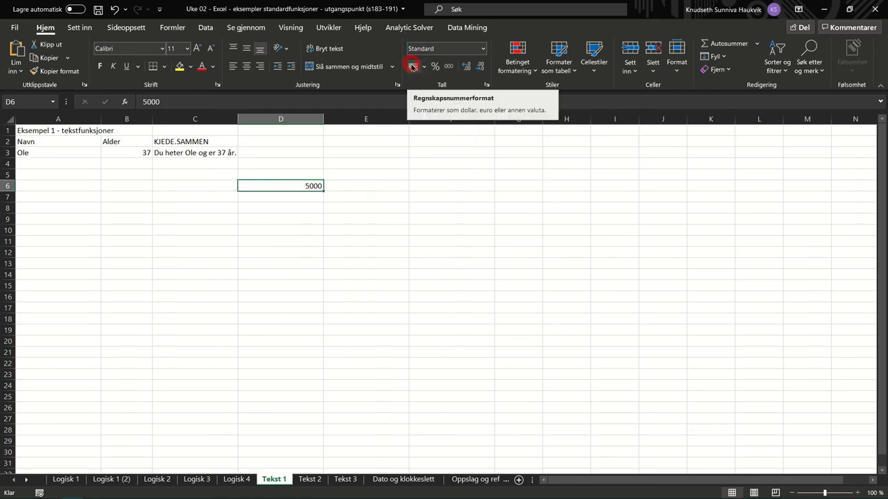
click(483, 48)
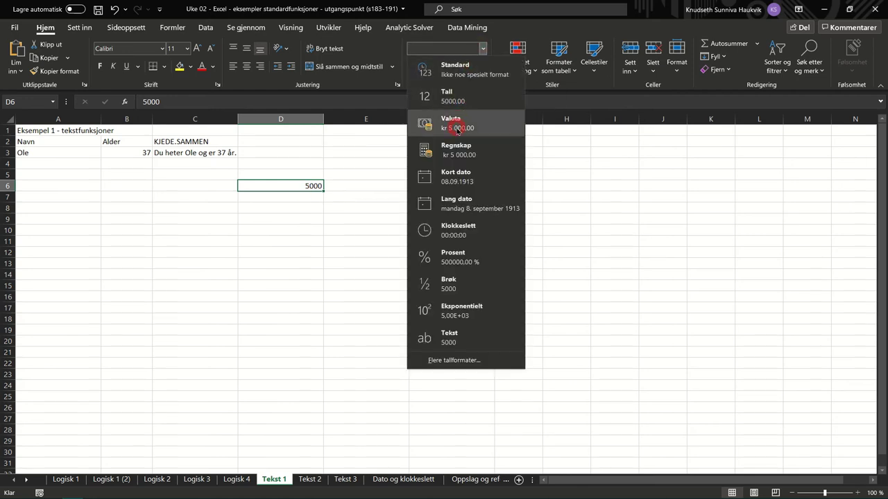
click(457, 130)
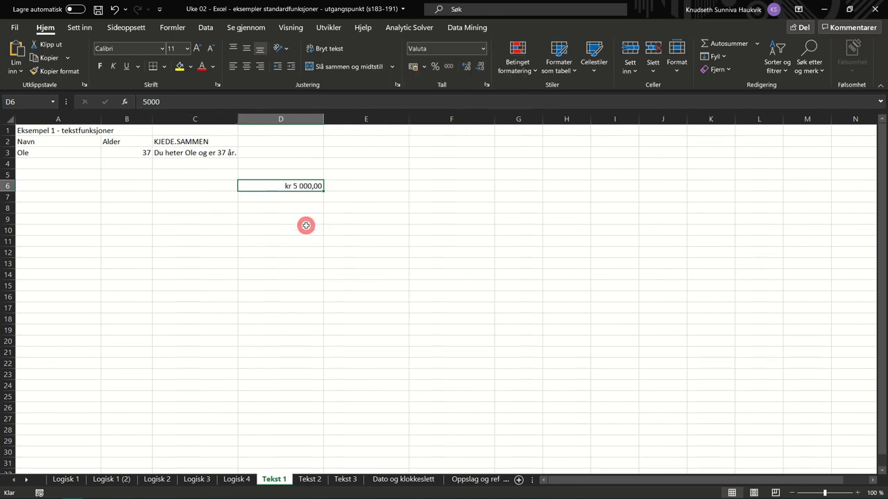
key(Delete)
Step: Open the cell formatting settings for the age in cell B3 and choose the Egendefinert number category
click(139, 154)
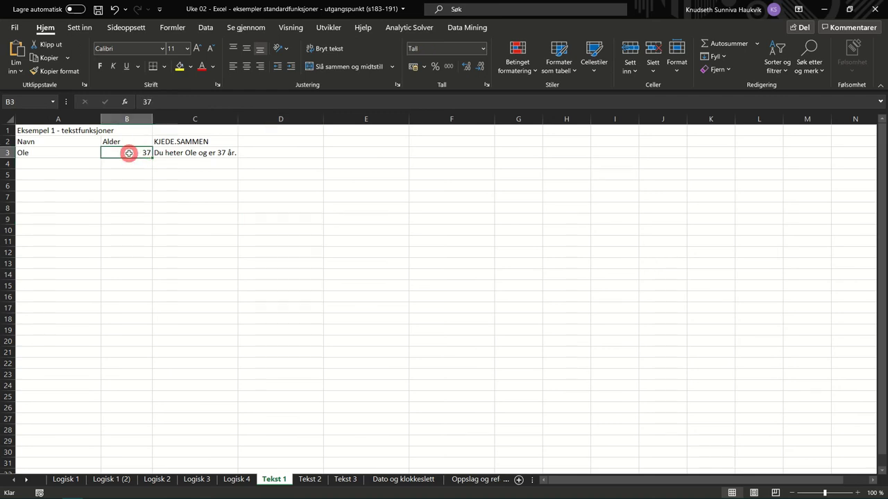
right_click(129, 152)
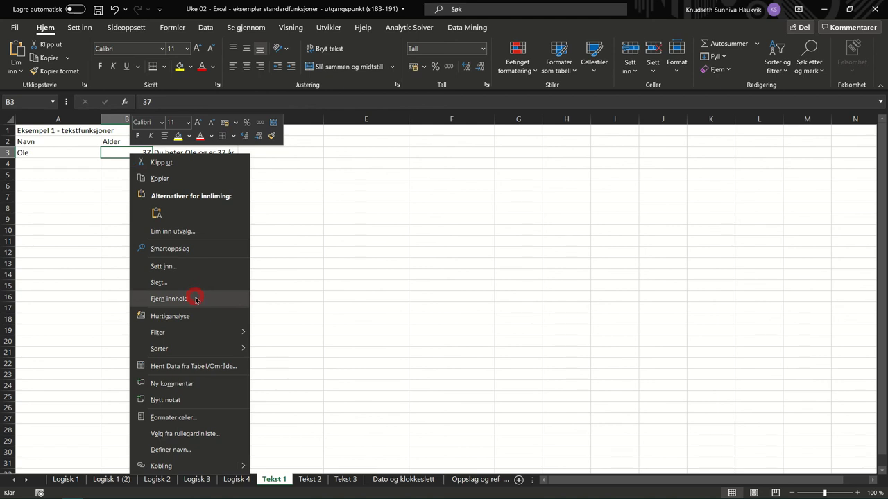
click(191, 420)
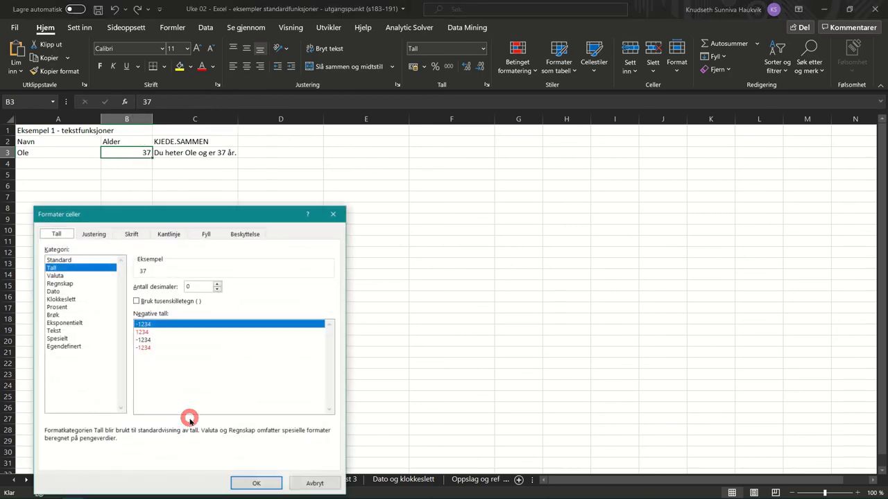
drag(171, 212, 405, 119)
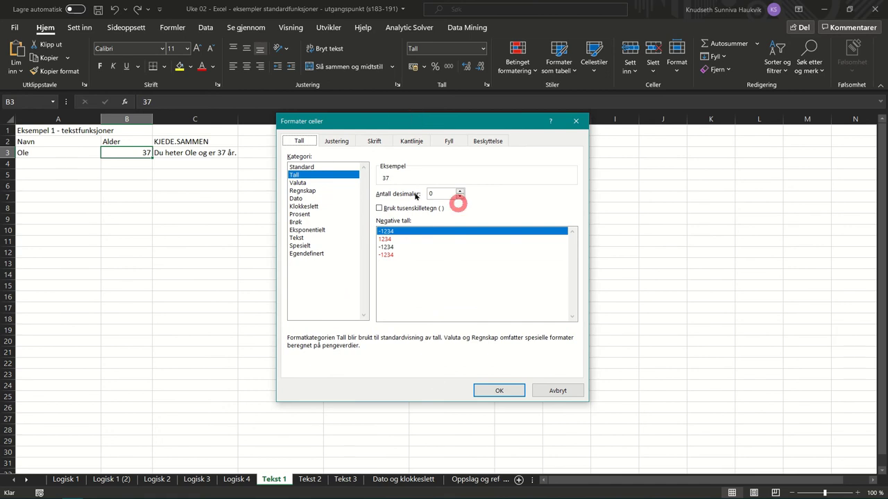
click(309, 254)
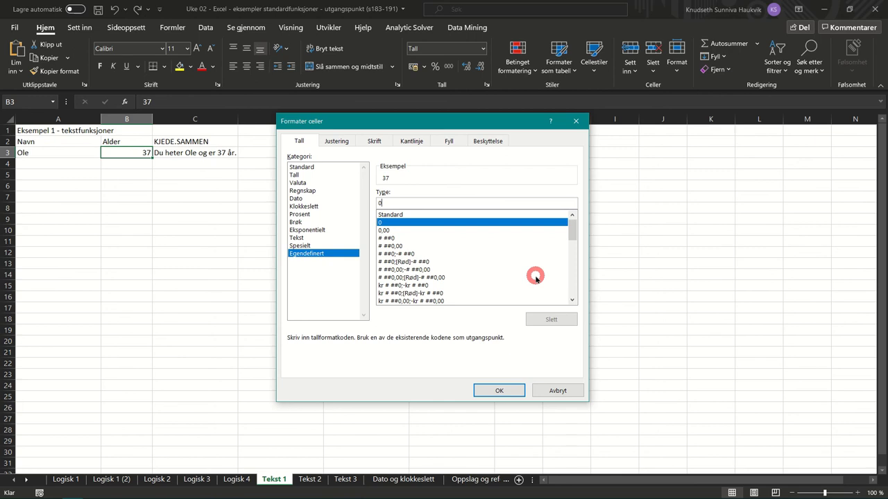
Step: Try the custom format code 0,00 for cell B3 and remove its decimal part again
text(,00)
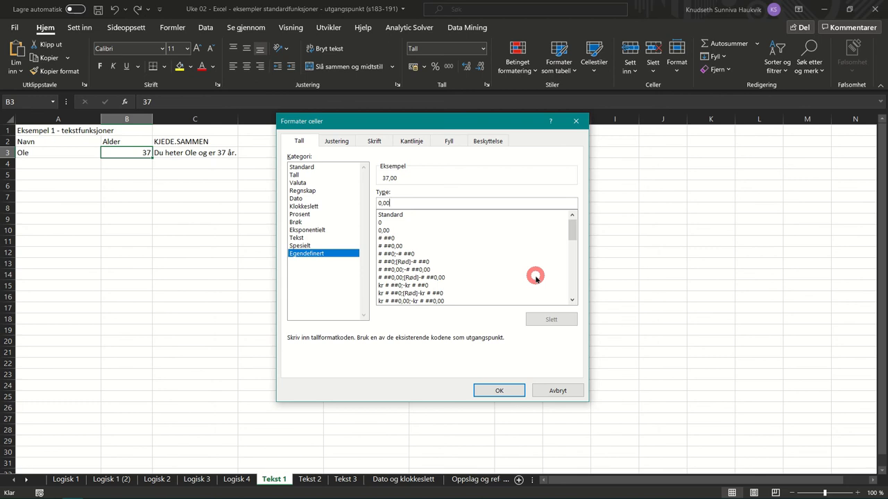
key(BackSpace)
key(BackSpace)
key(BackSpace)
Step: Complete the custom format code for cell B3 as 0\ "år" and apply it
text(\)
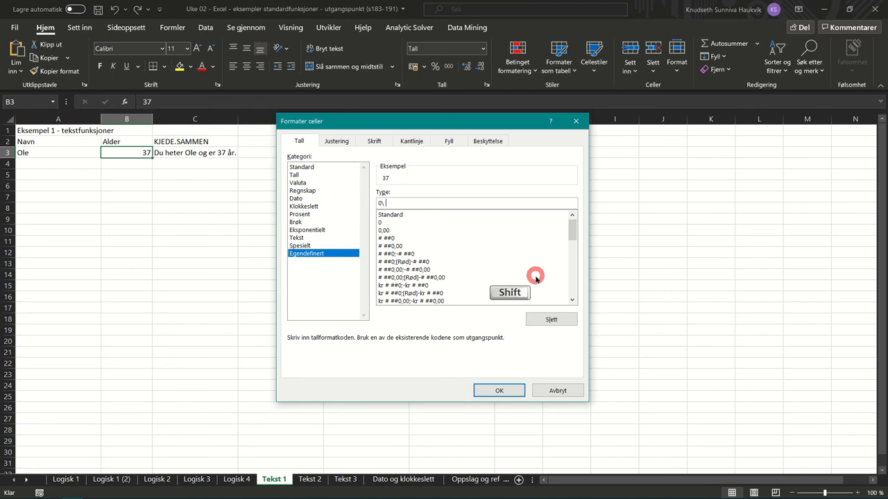
text( "år")
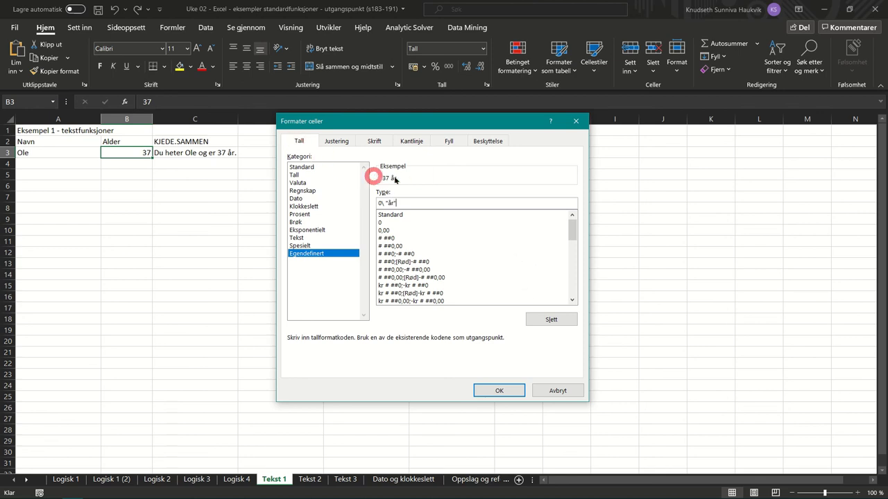
click(493, 389)
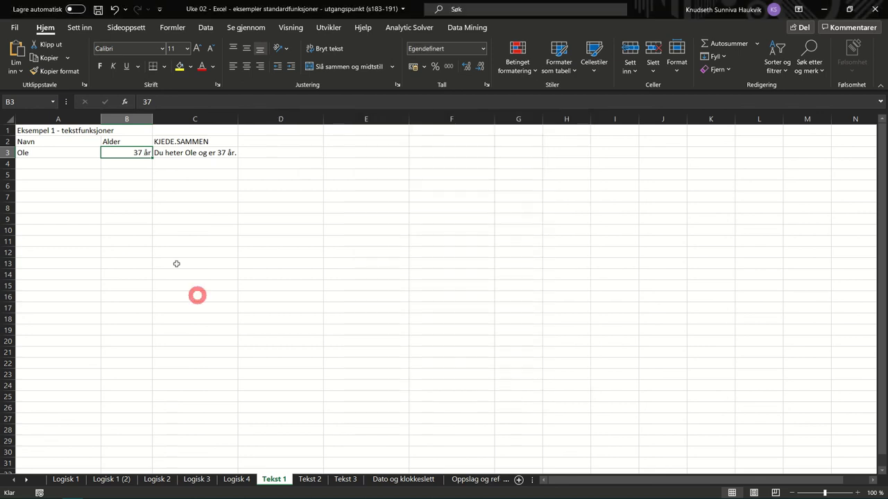
click(140, 165)
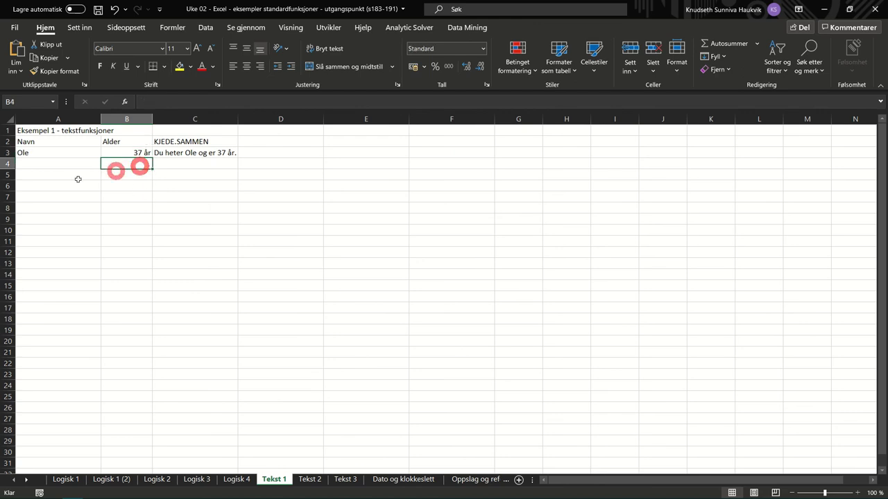